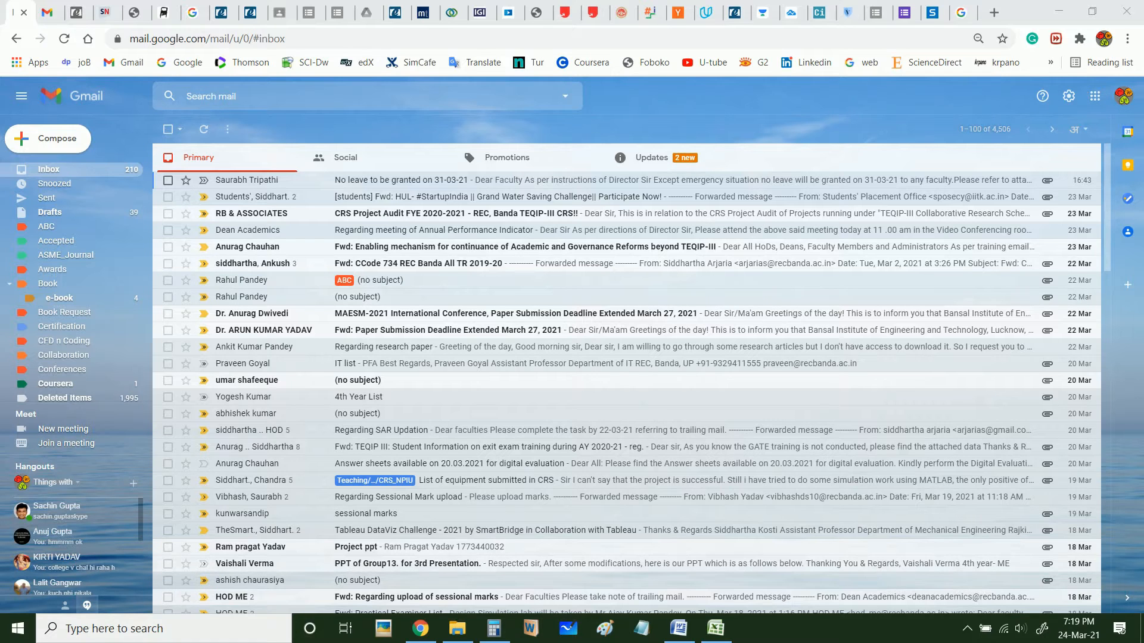
From the full settings page, insert a blank line above 'Thanks & Regards' in the signature editor.
click(1068, 96)
click(1020, 158)
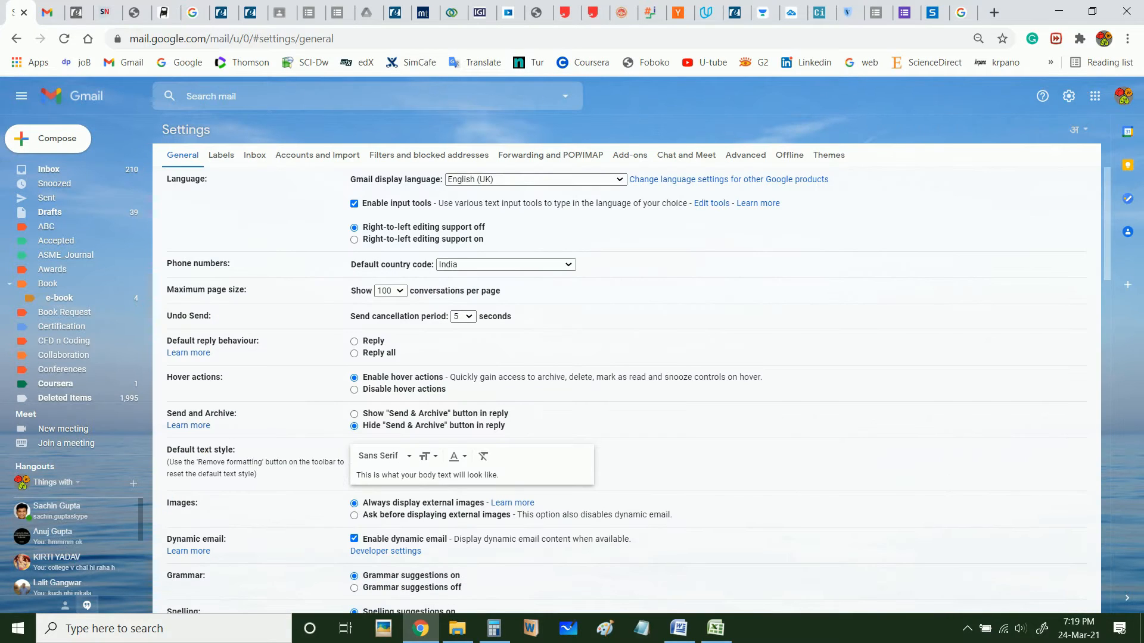
scroll(639, 390, down, 2)
scroll(640, 390, down, 10)
scroll(639, 391, down, 8)
scroll(639, 390, down, 8)
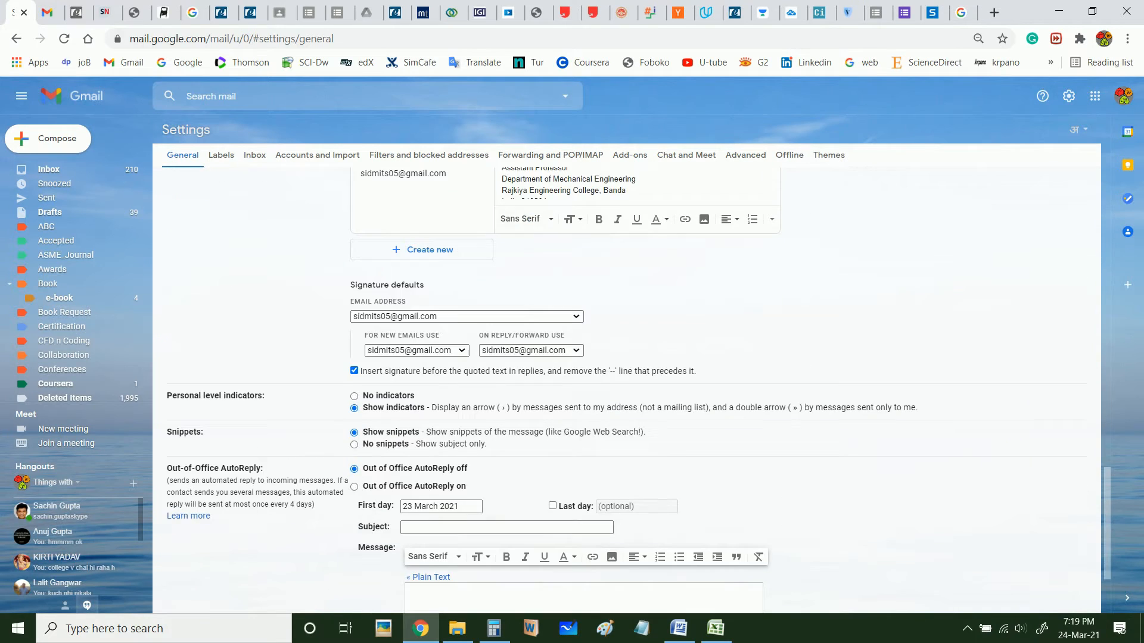
scroll(638, 391, up, 1)
scroll(639, 391, up, 1)
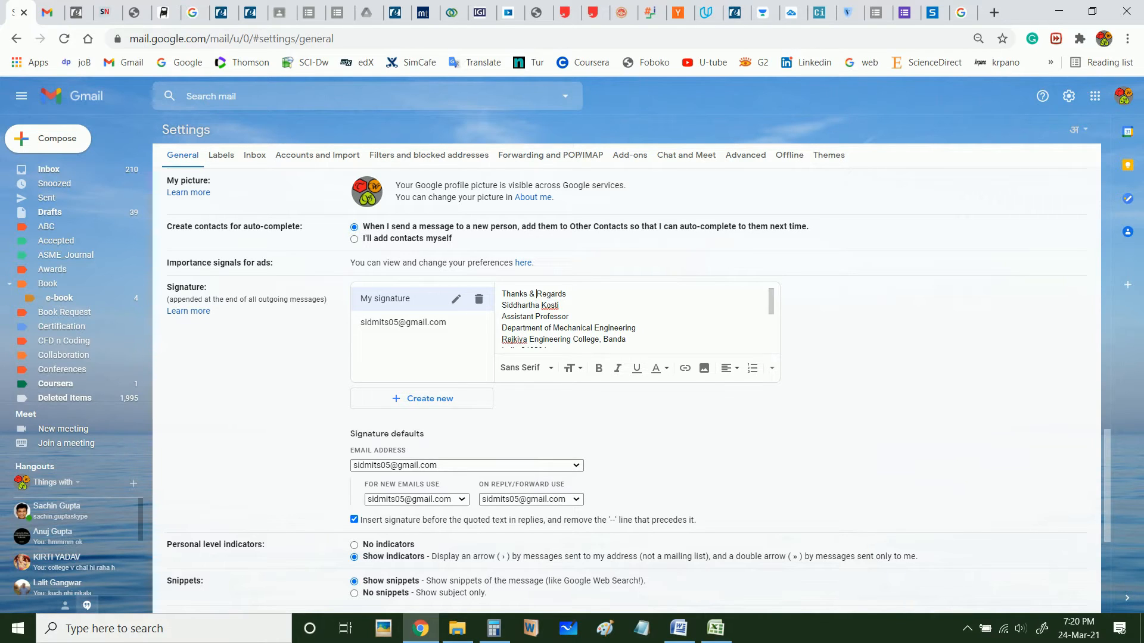
key(ctrl+End)
key(ctrl+Home)
key(Return)
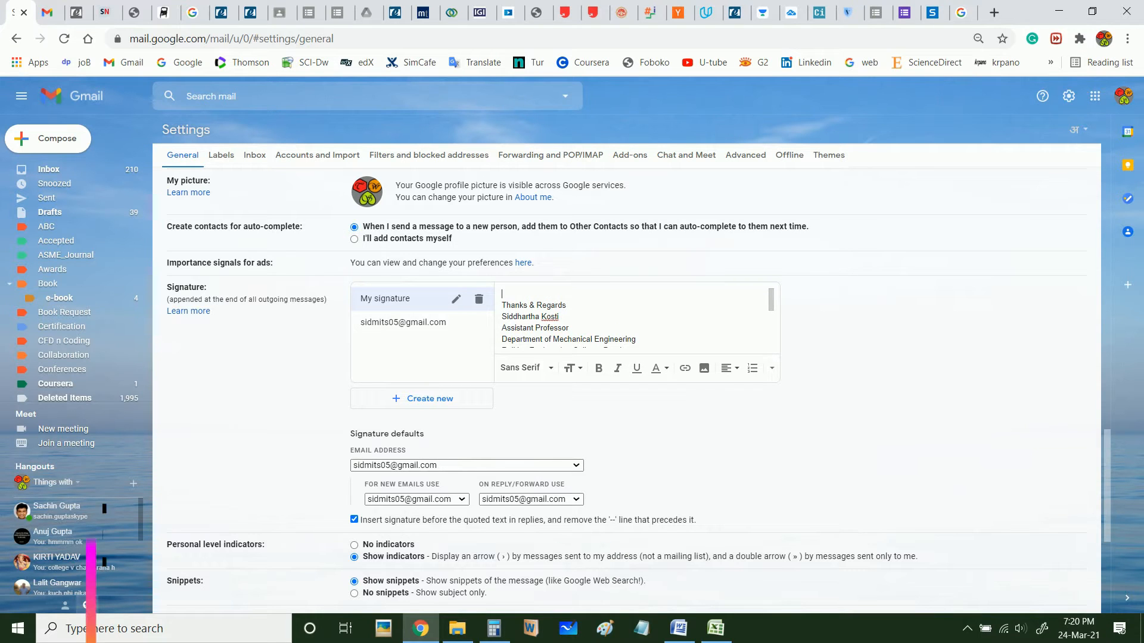
Insert the handwritten signature image file, size it Small, and save the signature changes.
click(703, 367)
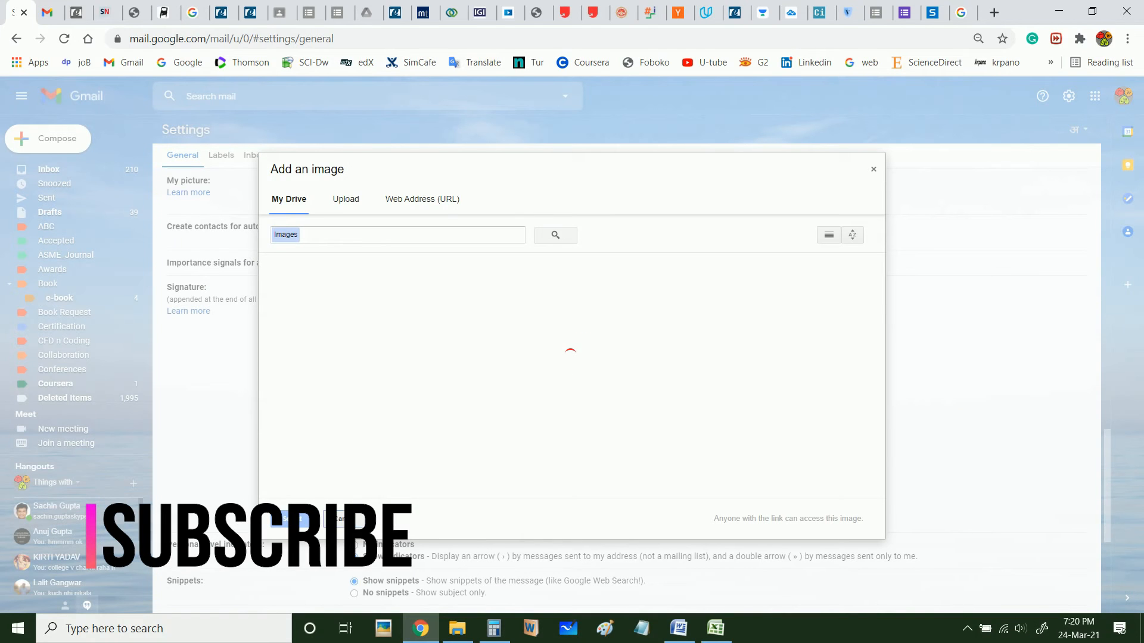
click(566, 393)
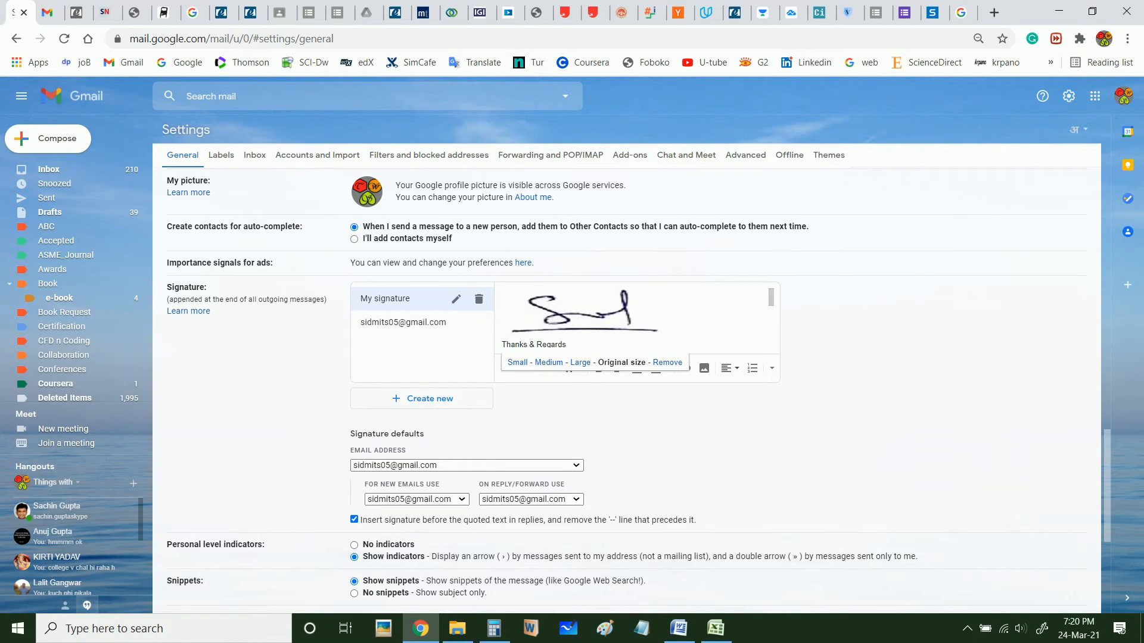
click(518, 362)
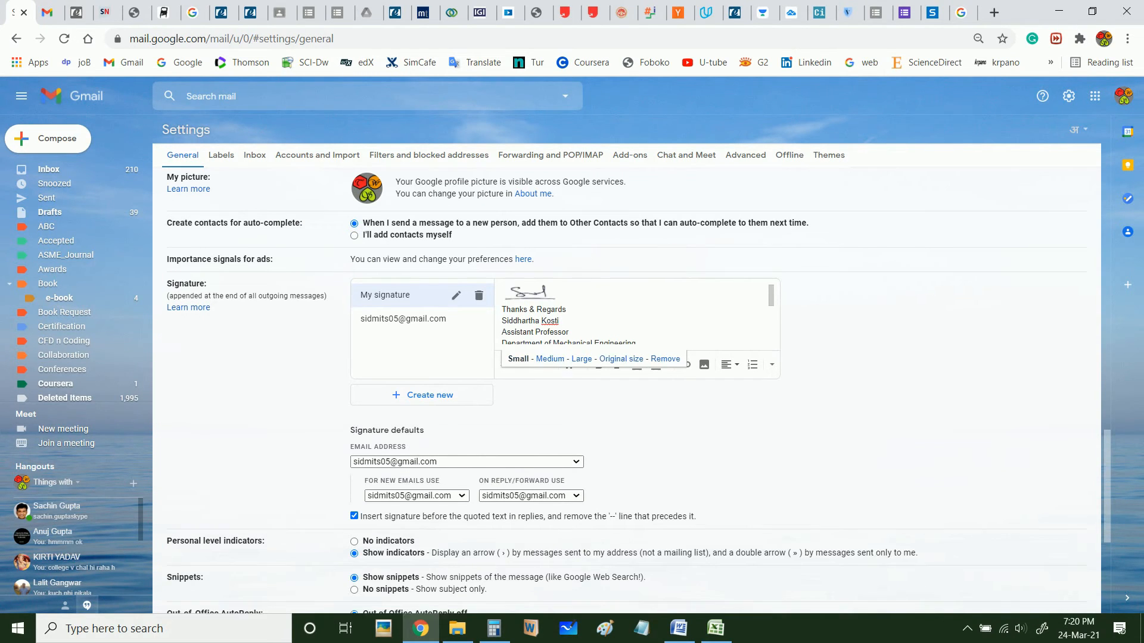
scroll(627, 402, down, 3)
click(606, 550)
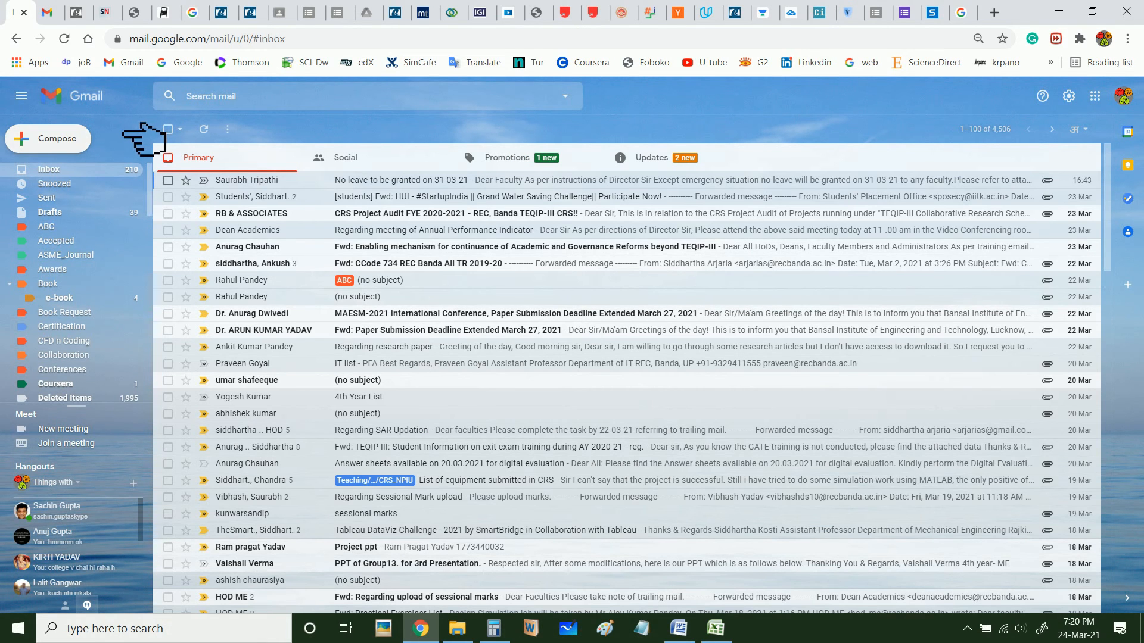
Compose a new message to confirm the signature image appears above the name block.
click(71, 139)
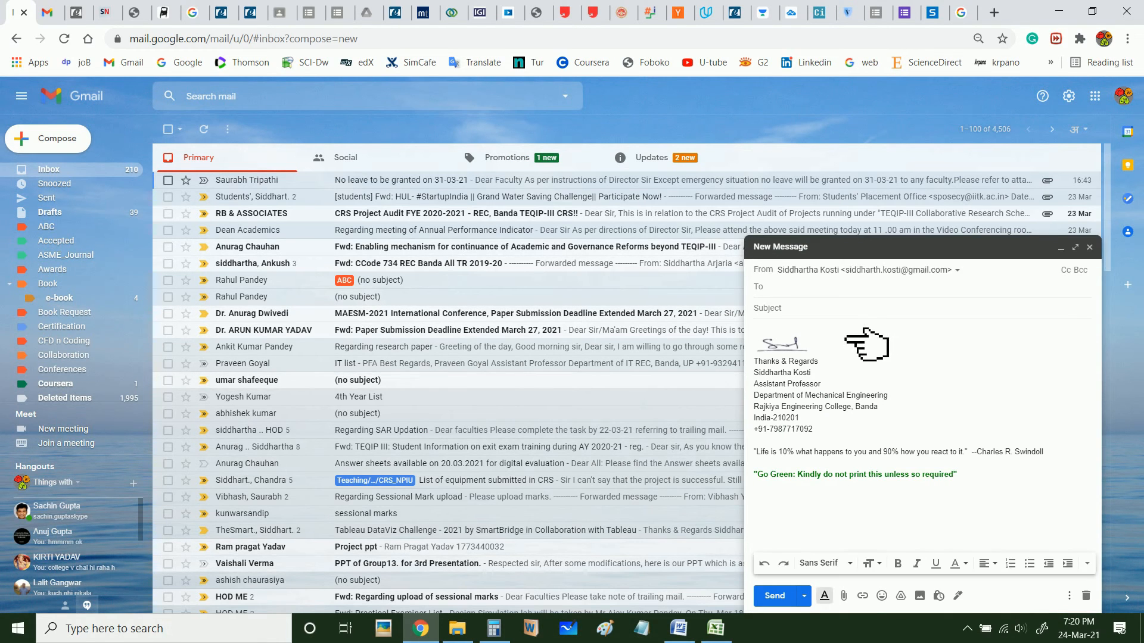